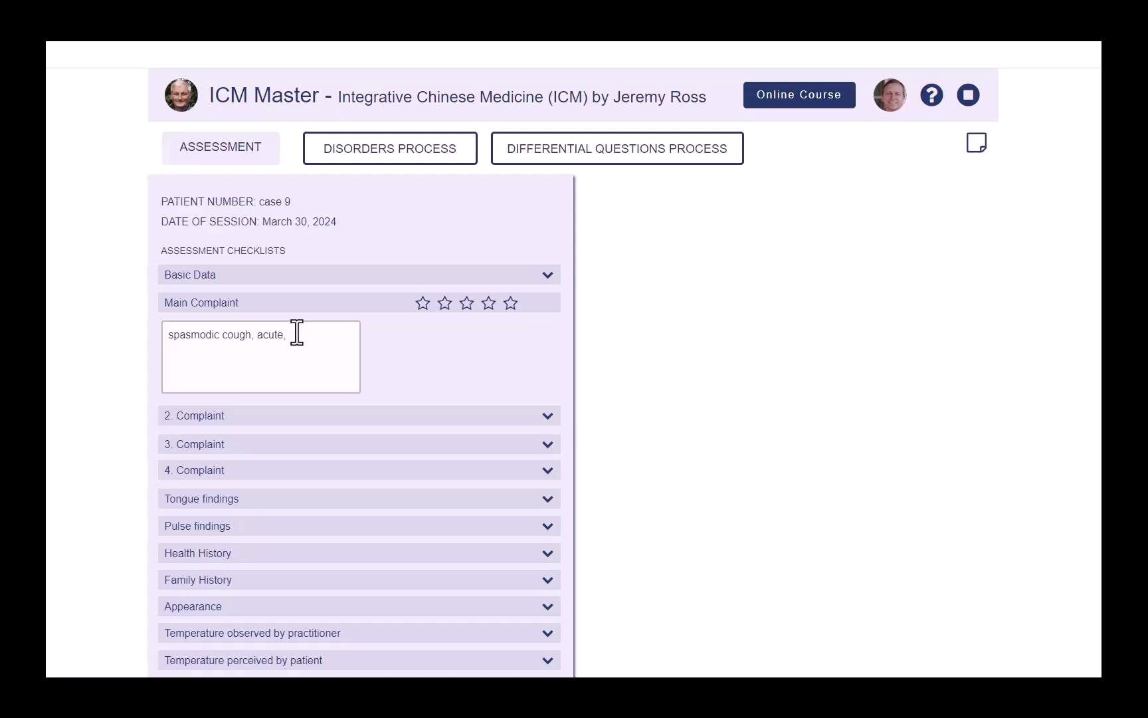
Complete the Main Complaint text with "difficult expectoration, some pain on coughing, aggravated by dryness" and rate the complaint four stars
text(difficult)
text( expec)
text(torati)
text(on, )
text(some pain)
text( on coughing)
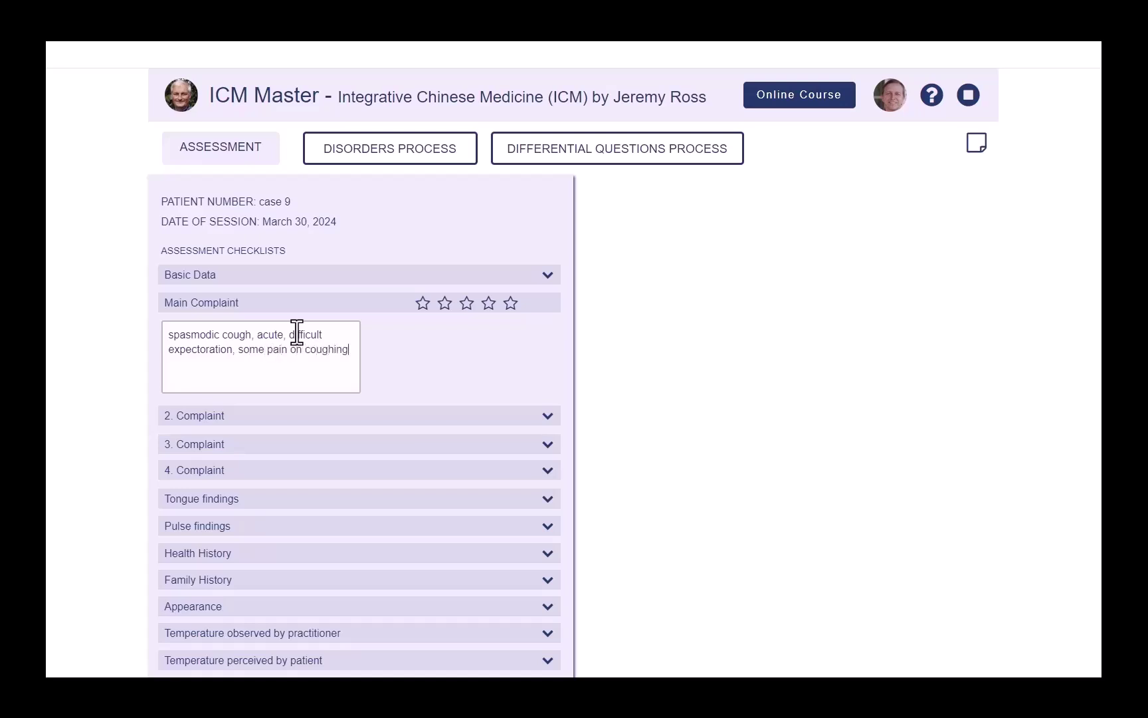
text(, aggravated by dryness)
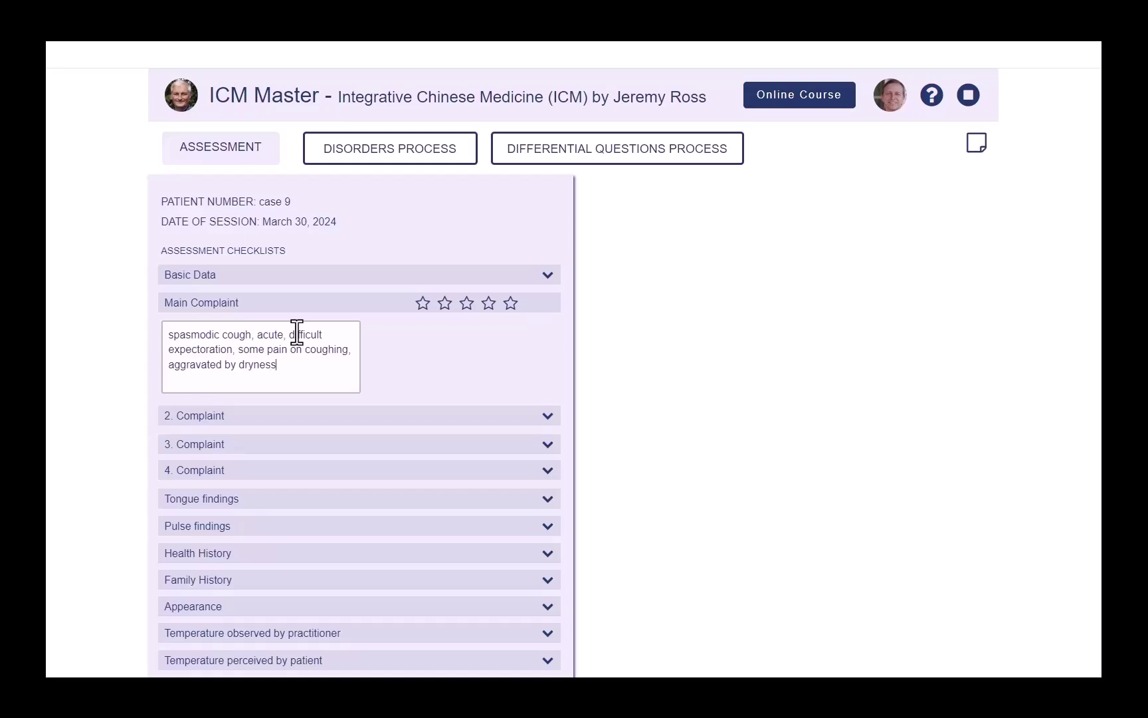
click(489, 305)
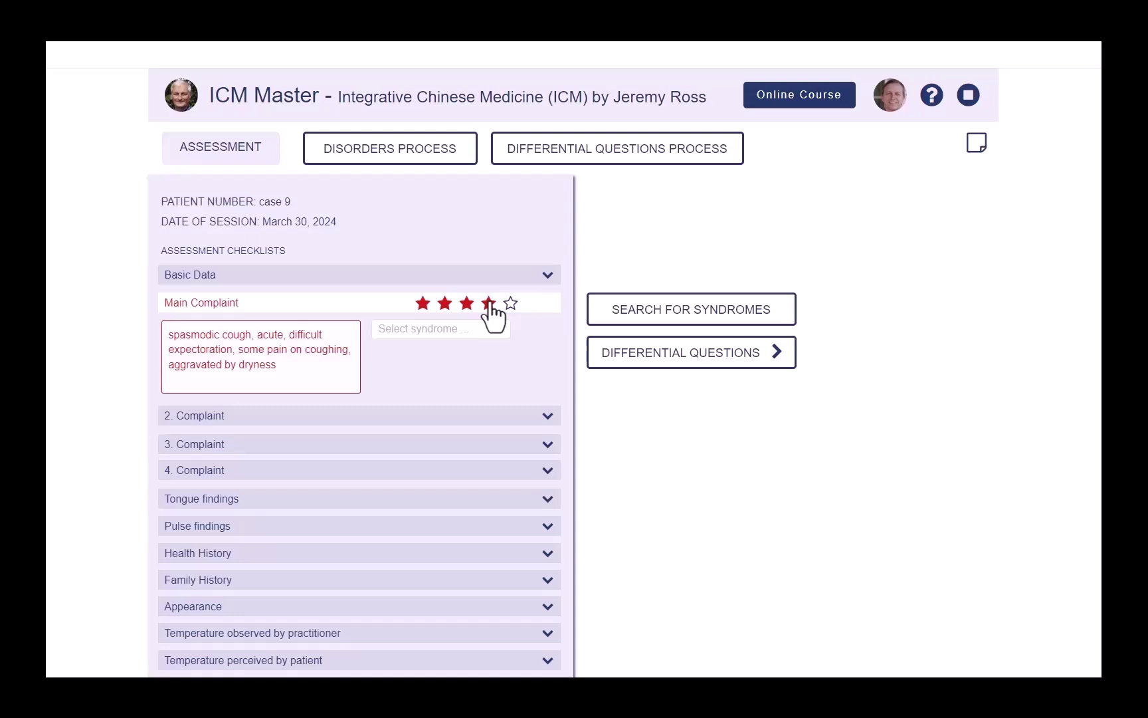
In the disorders process, select Respiratory Disorders, bronchitis (cough) and the combinations subgroup "+ spasmodic cough, obstruction sensations"
click(428, 154)
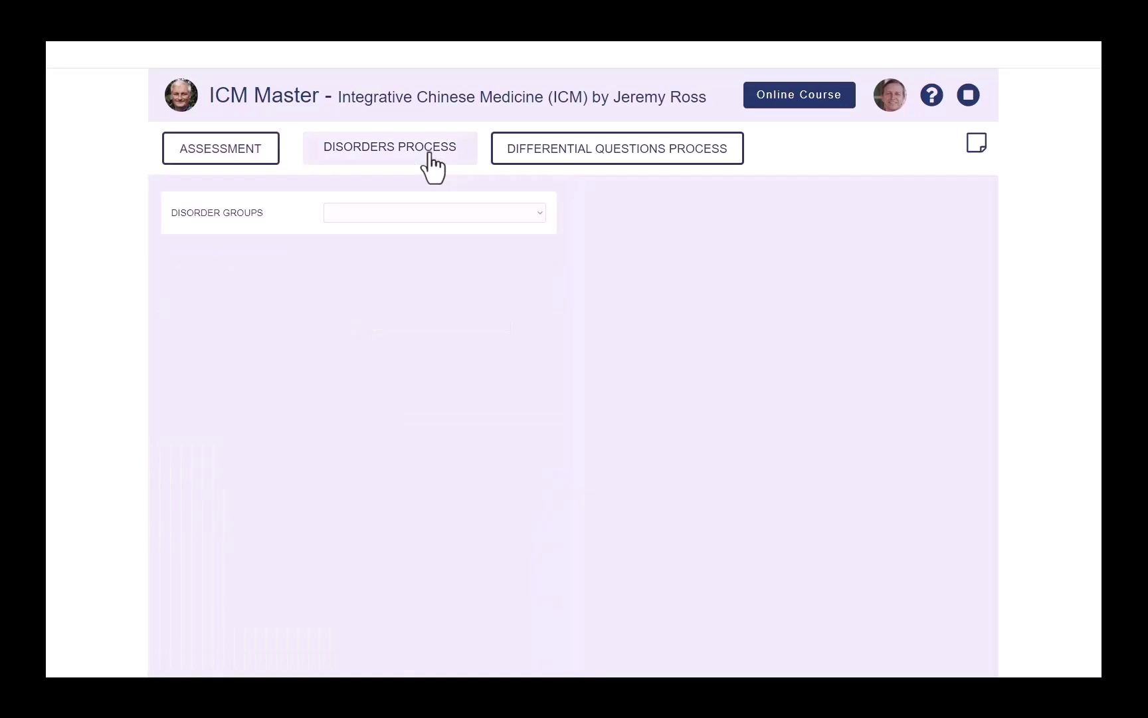
click(413, 212)
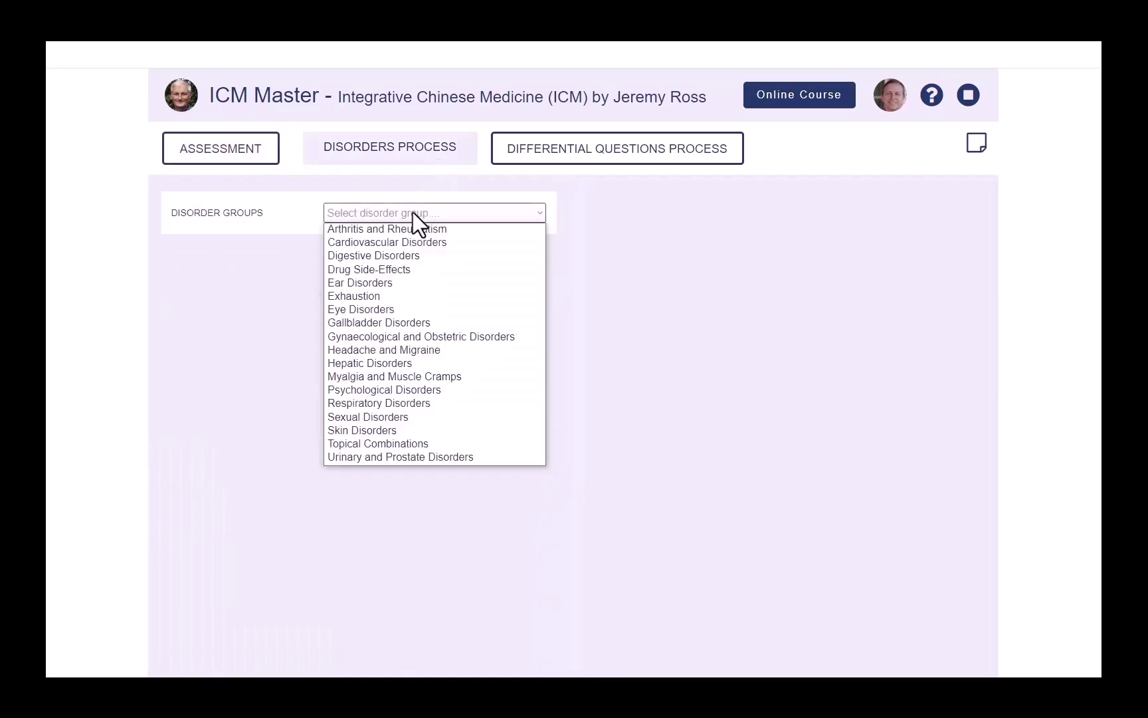
click(400, 404)
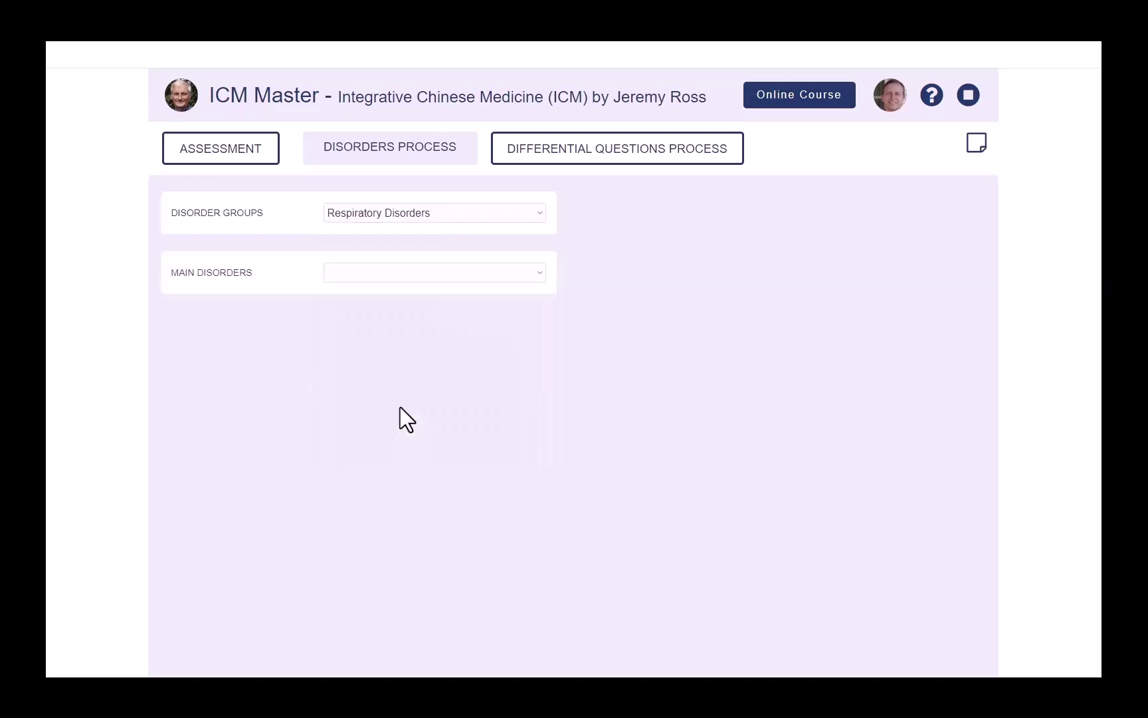
click(379, 269)
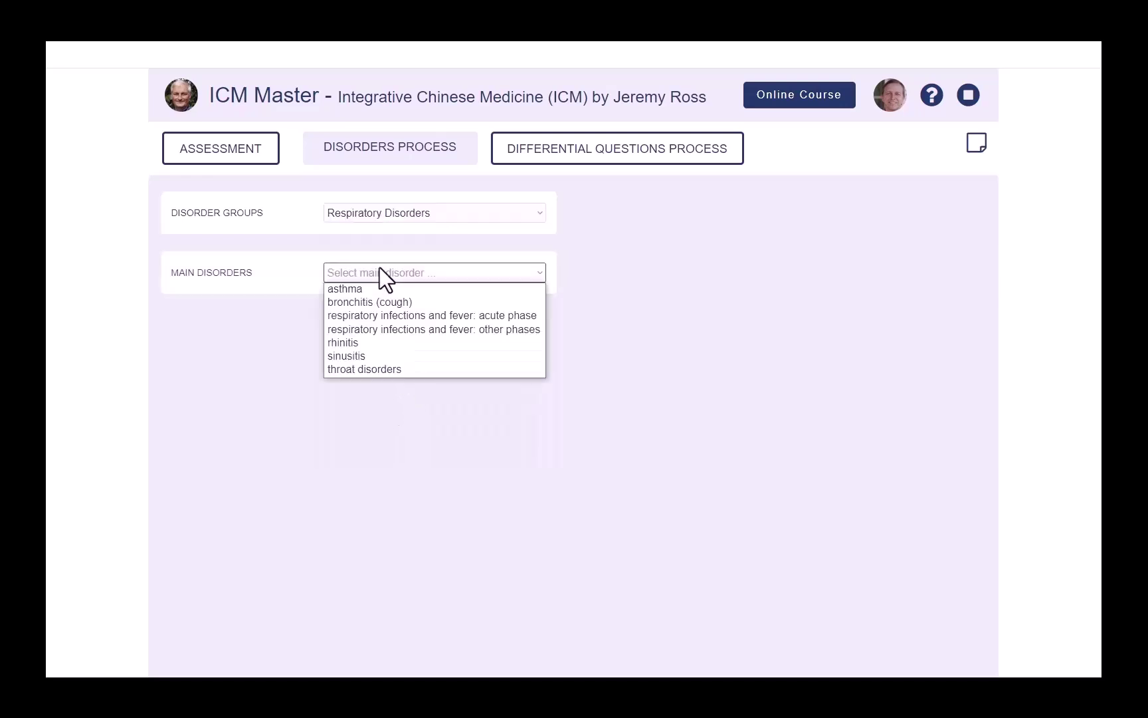
click(378, 304)
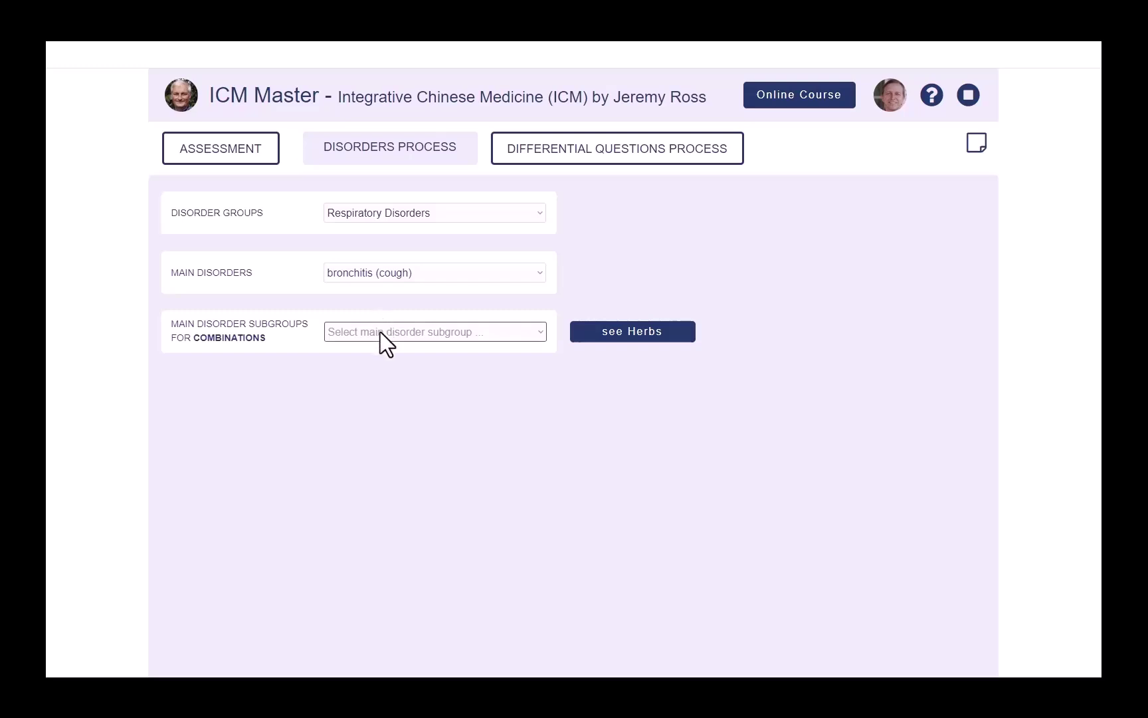
click(380, 332)
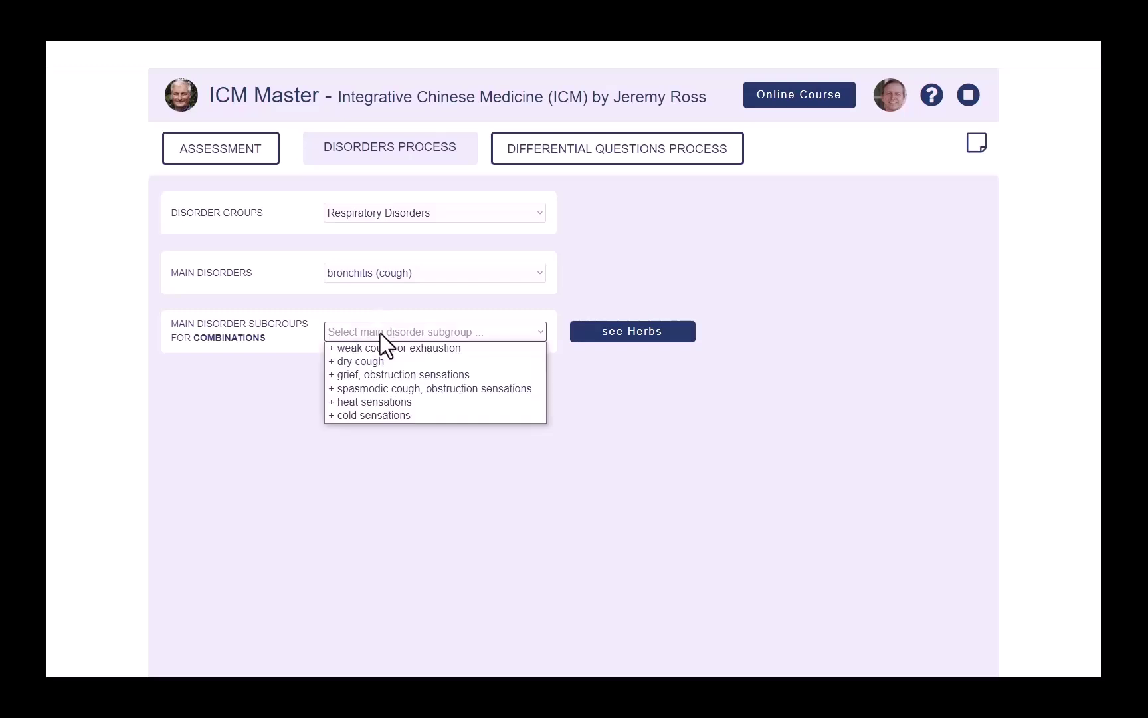
click(383, 389)
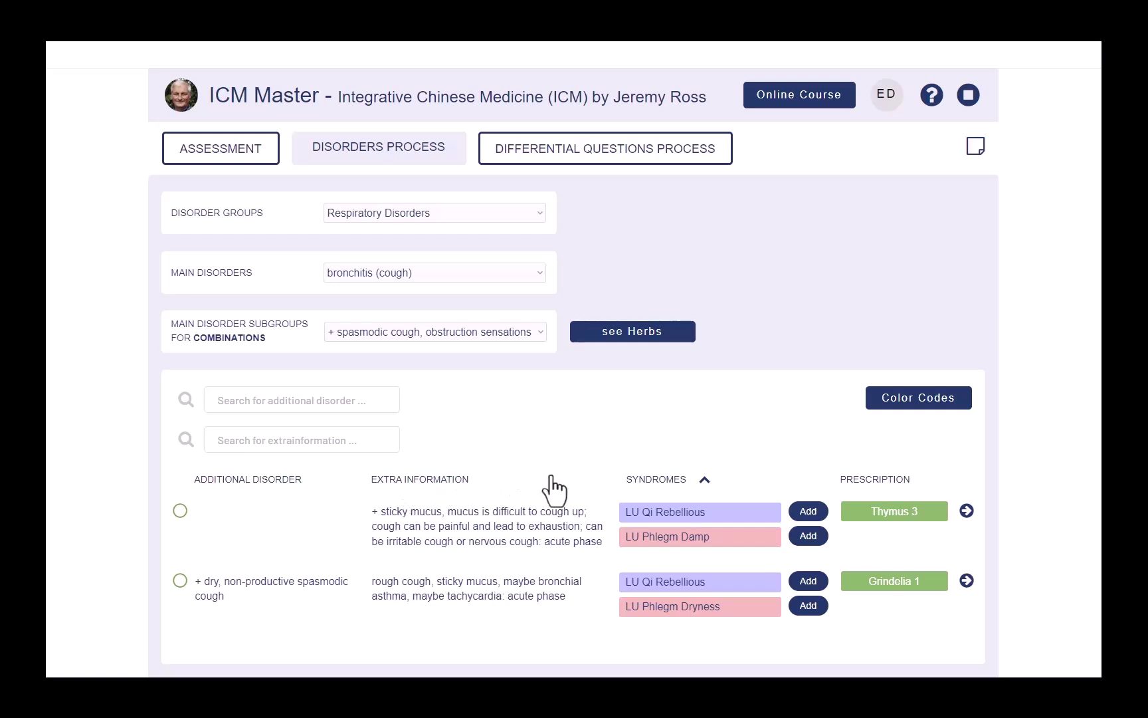
Open the Thymus 3 prescription, select Thymus, Lobelia, Prunus and Glycyrrhiza, and review its symptom modifications
click(966, 511)
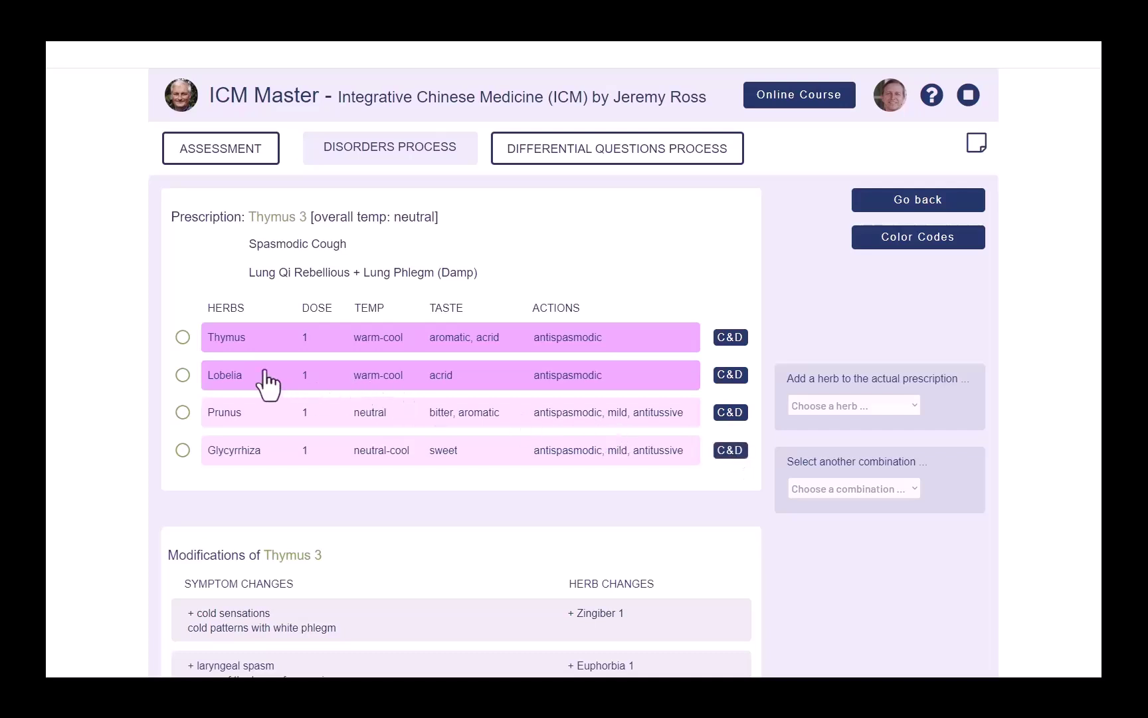
click(183, 338)
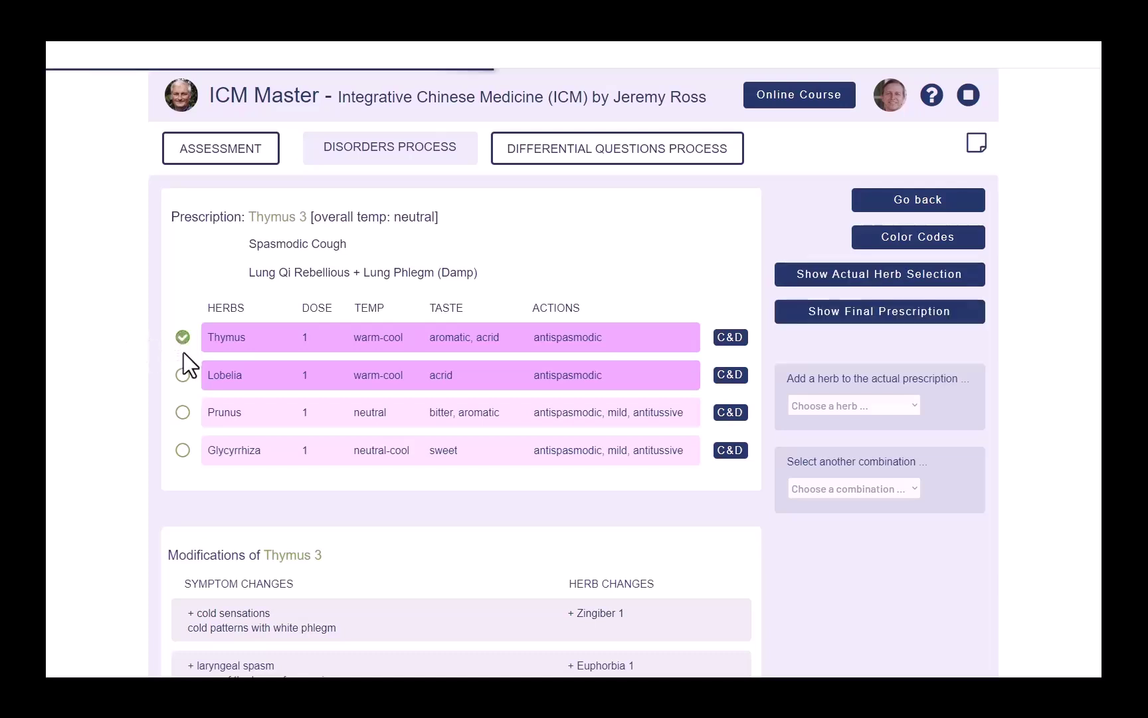
click(182, 376)
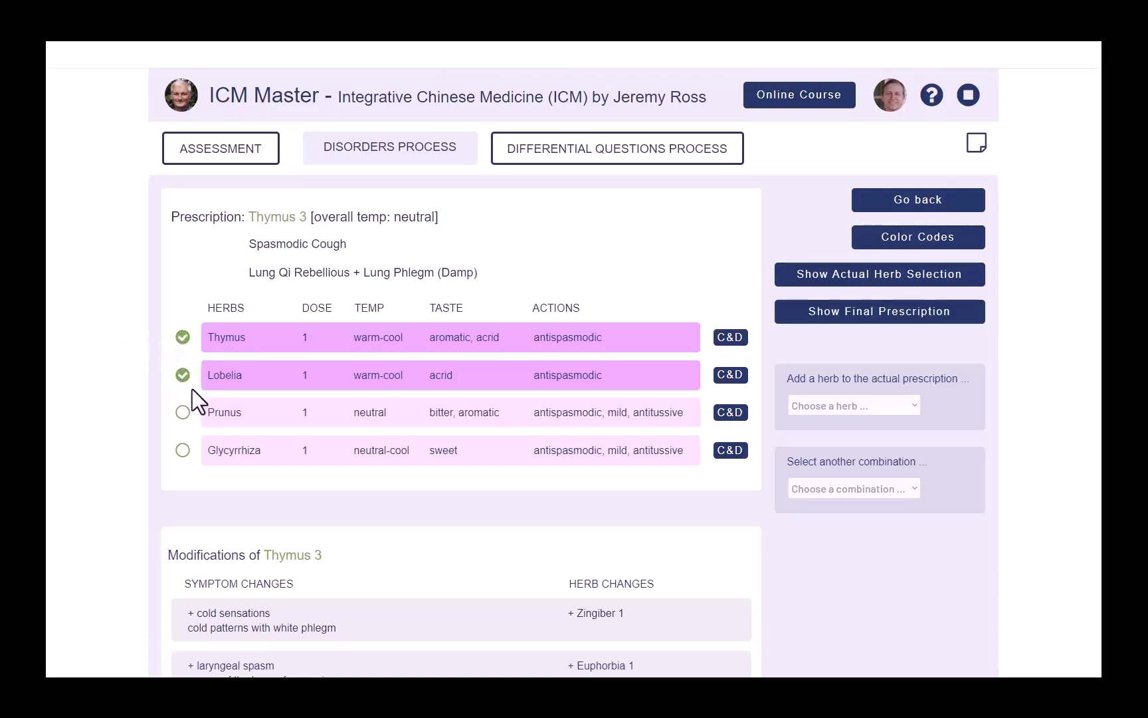
click(182, 412)
click(183, 450)
scroll(185, 451, down, 3)
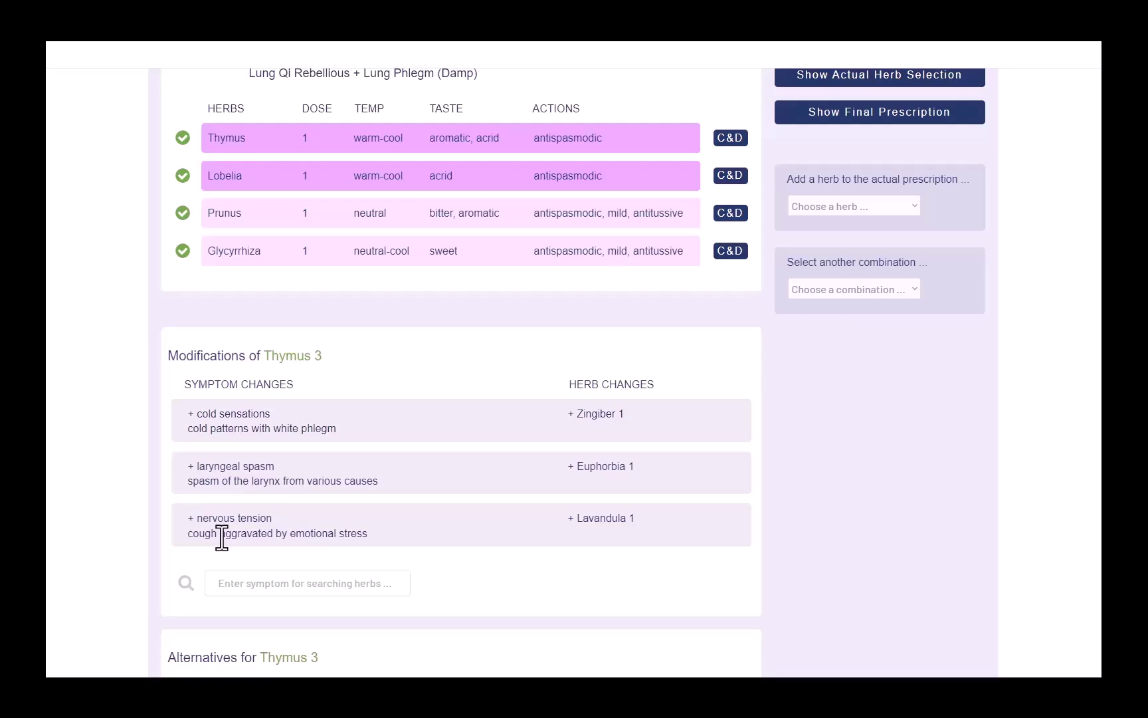
scroll(222, 537, up, 2)
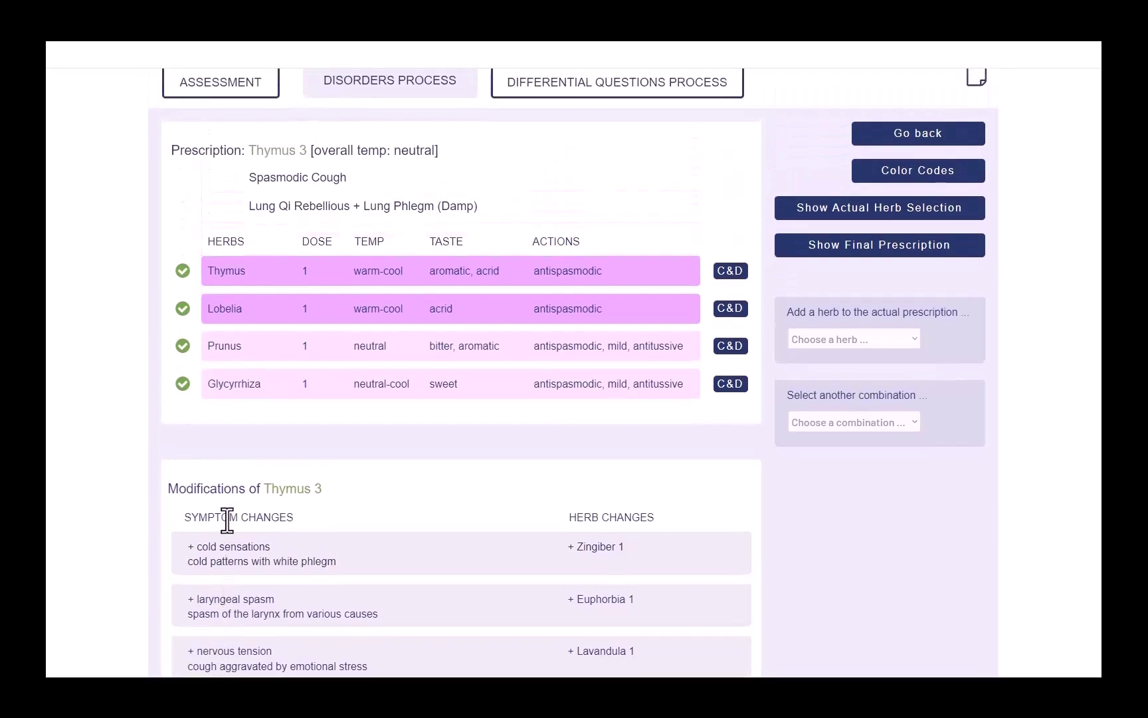
Return to the disorder selection, list the individual herbs for the "+ dry cough" subgroup, and collapse the syndromes
click(904, 136)
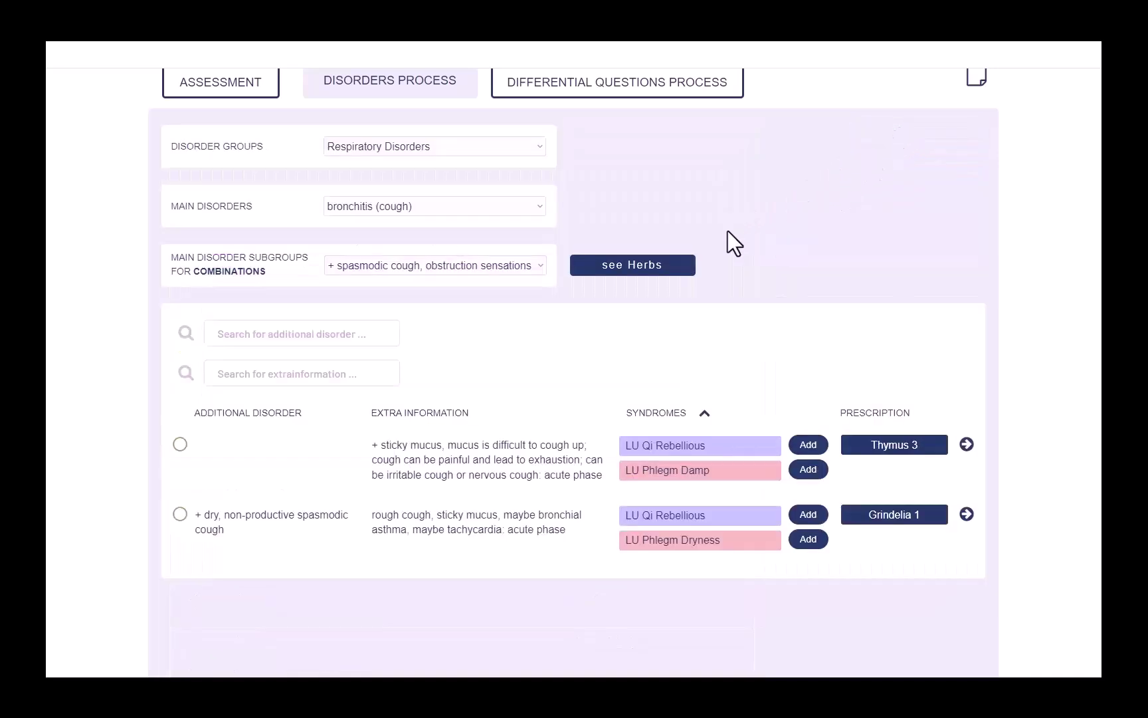
click(638, 269)
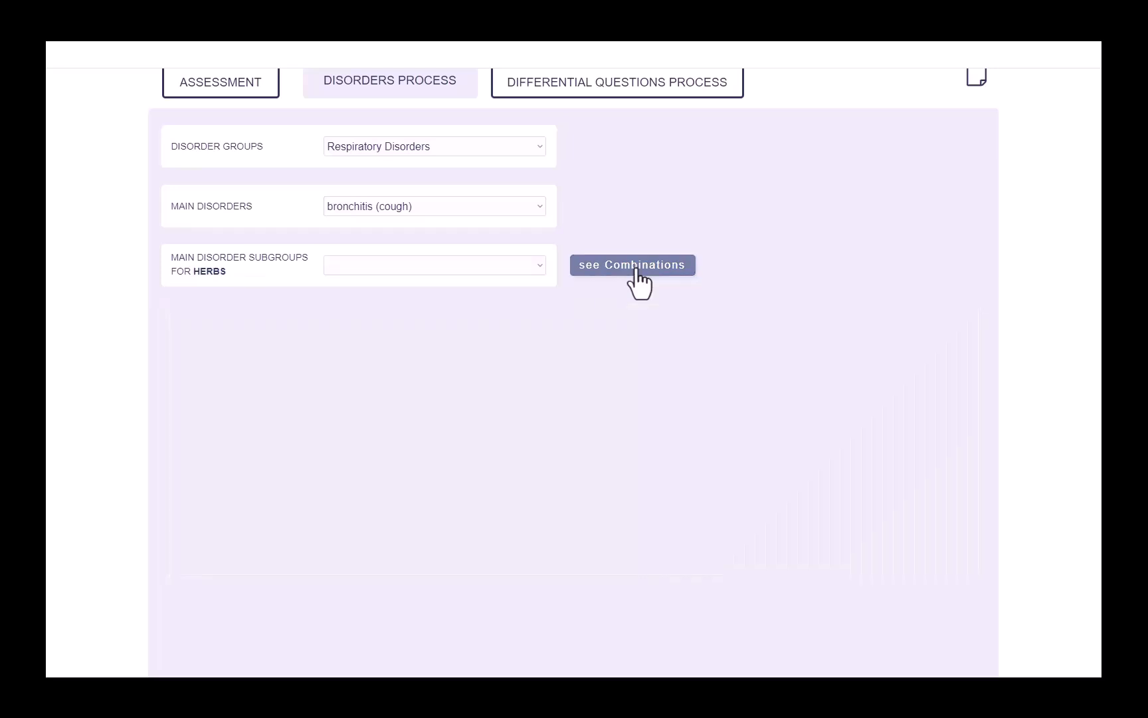
click(468, 269)
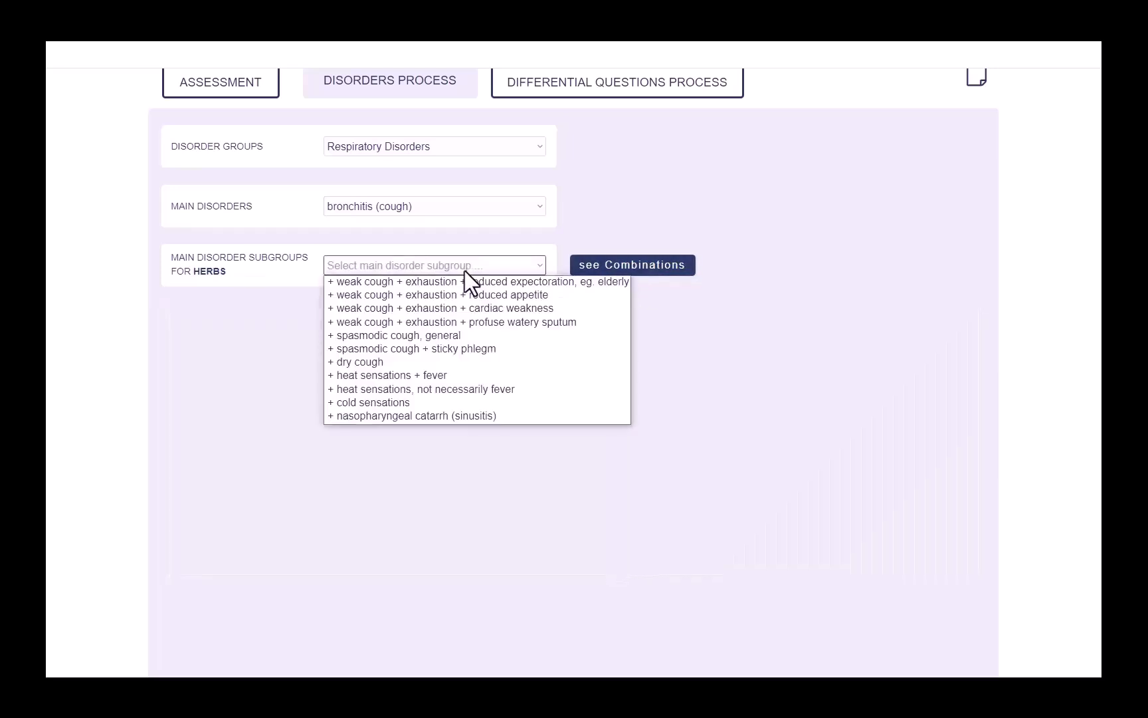
click(406, 363)
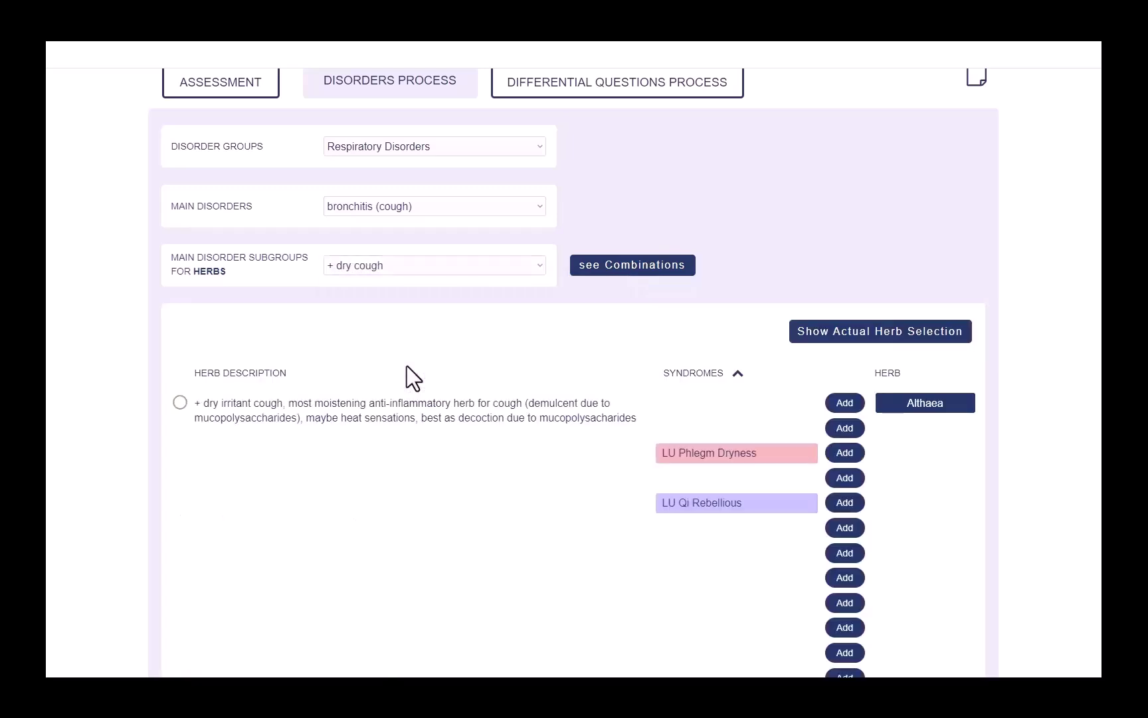
click(738, 373)
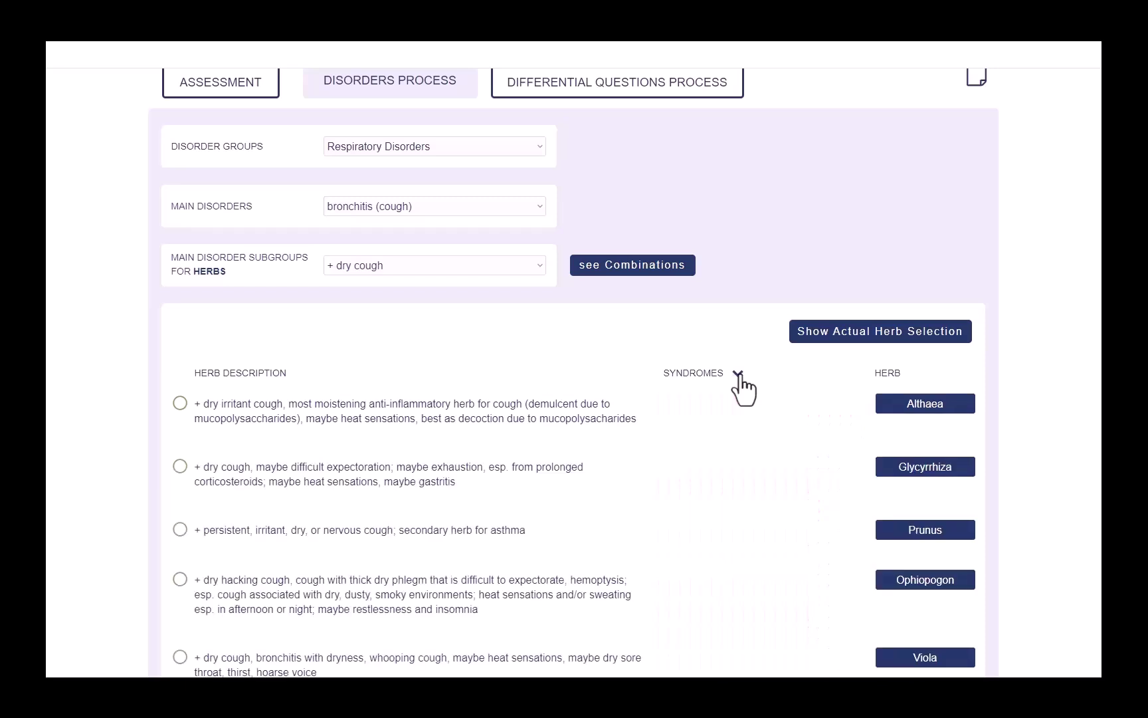
Add Ophiopogon to the chosen herbs and display the characteristics of the actual herb selection
scroll(743, 389, down, 3)
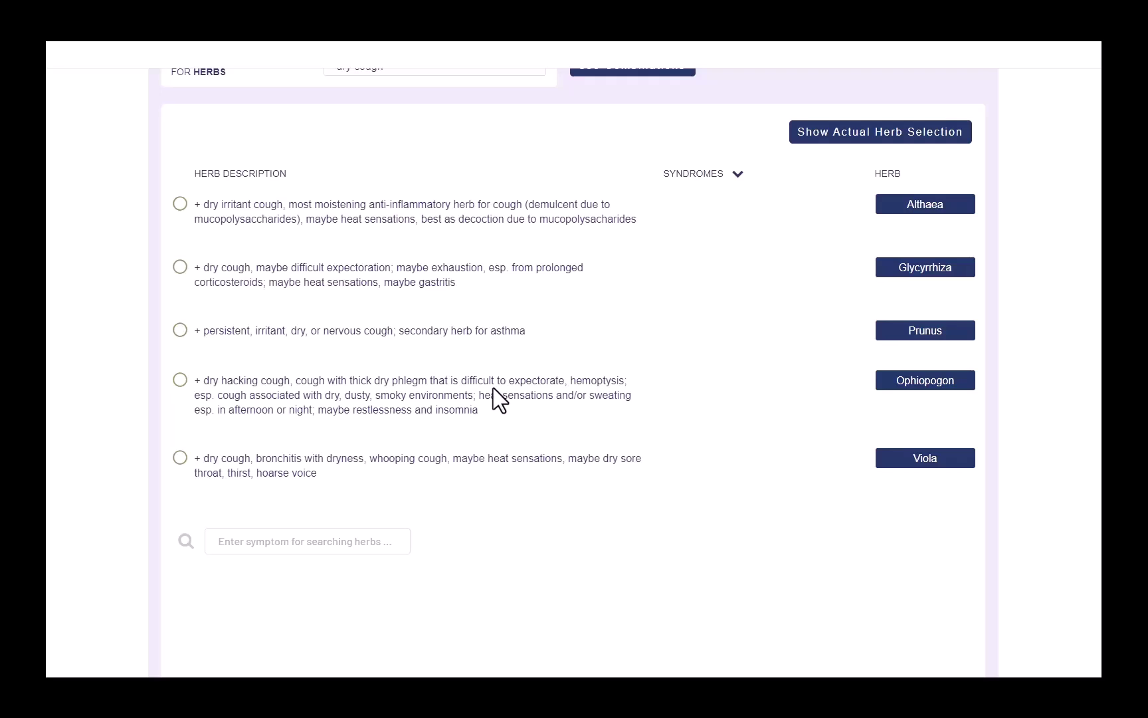
click(180, 380)
click(878, 137)
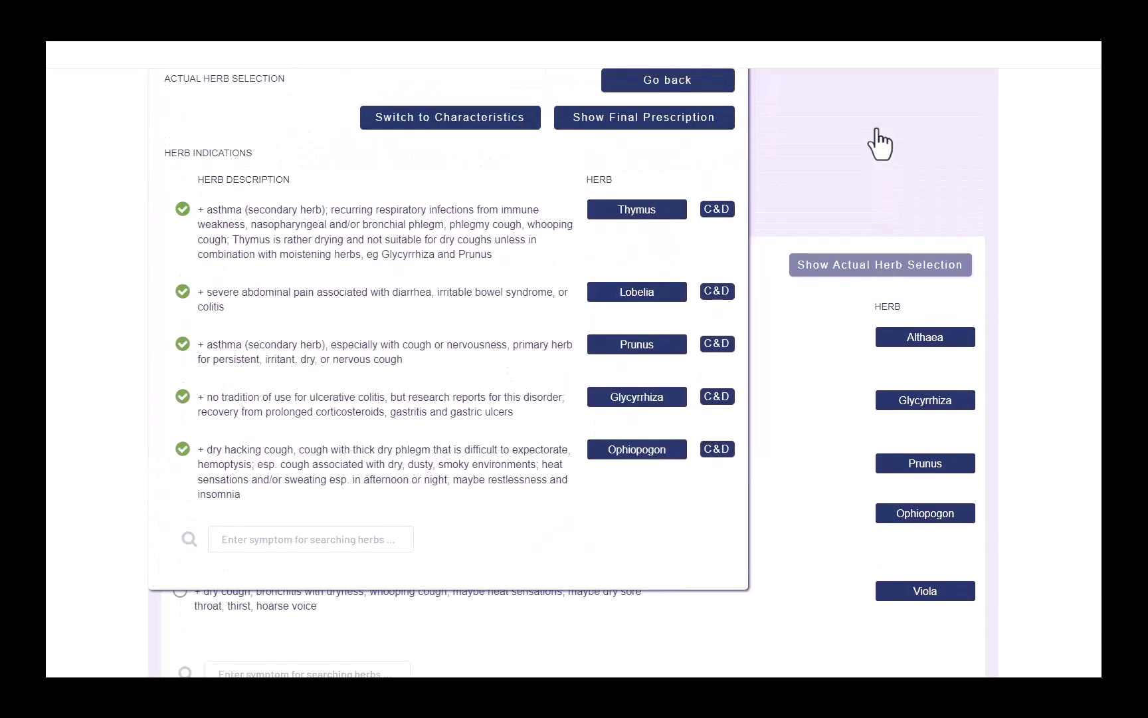
scroll(877, 130, up, 1)
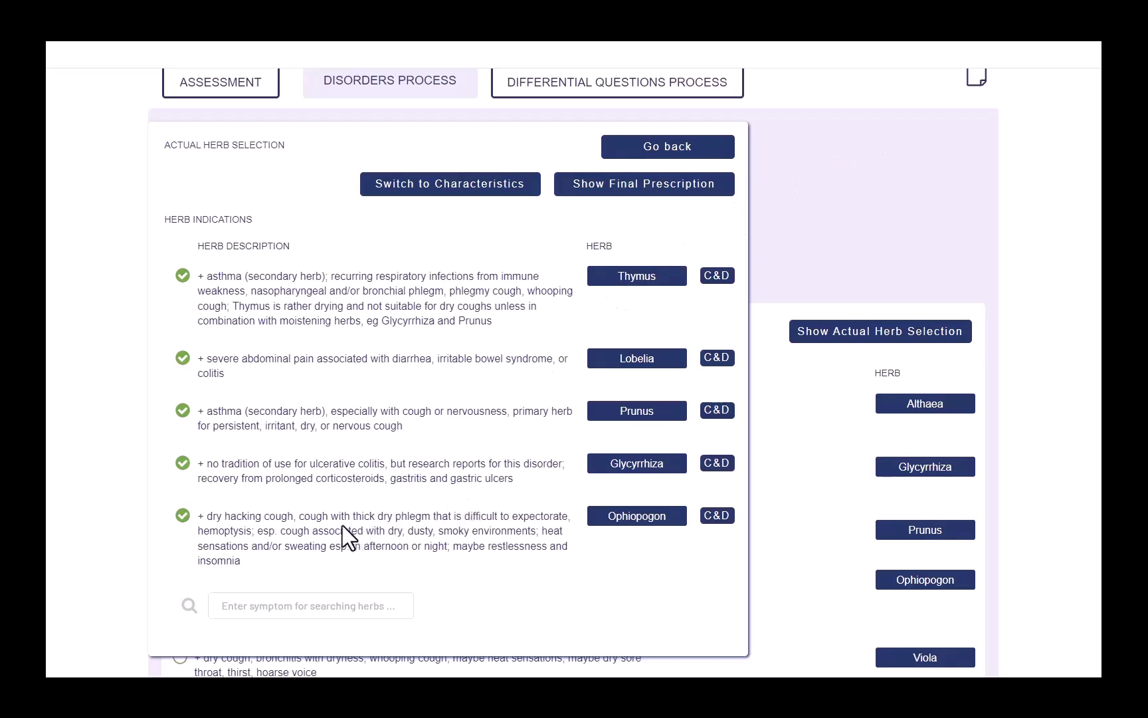
click(461, 192)
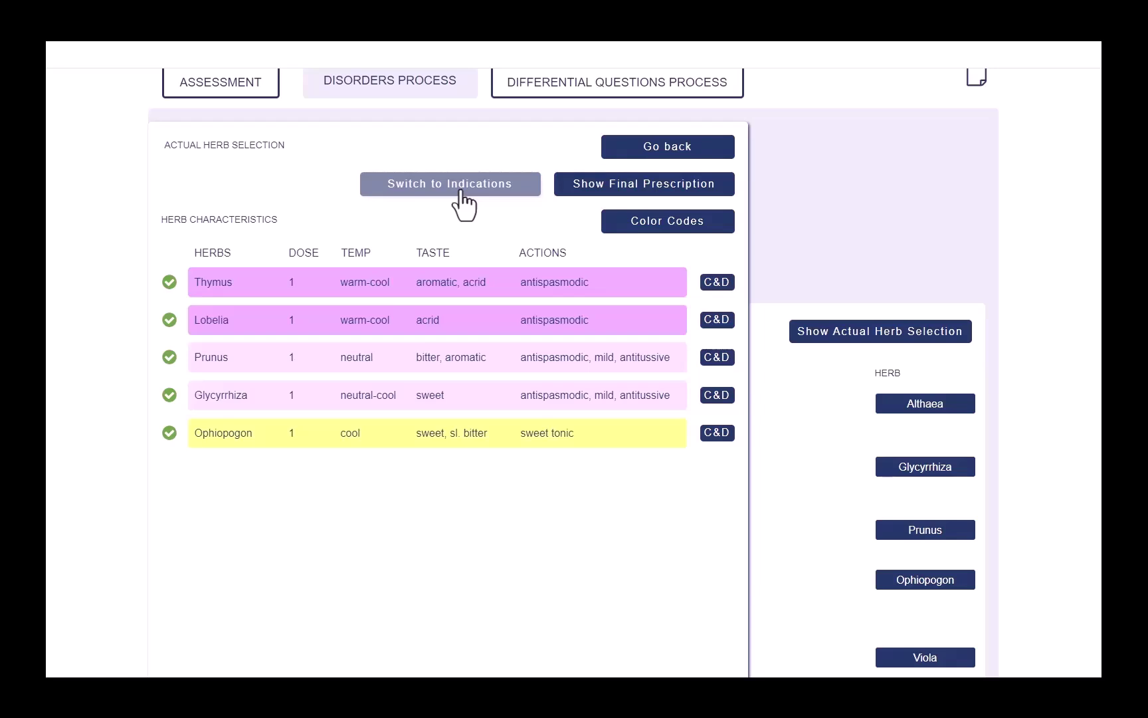
Open the final prescription and name it "spasmodic cough, acute [date]"
click(607, 197)
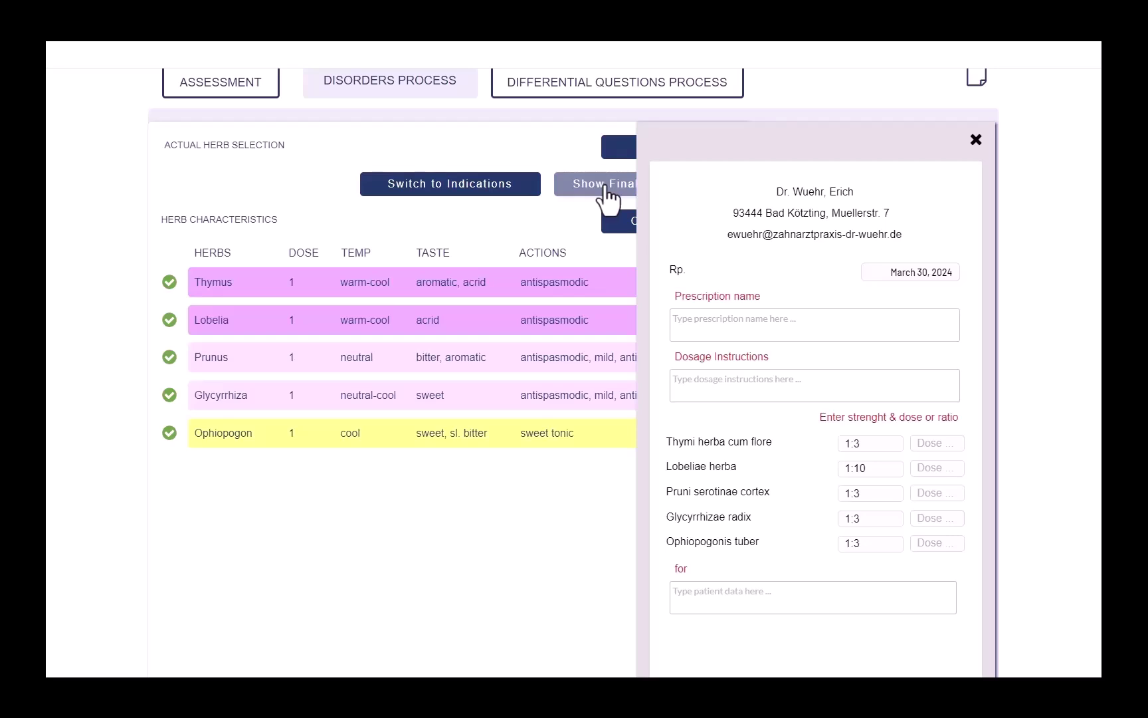
click(692, 330)
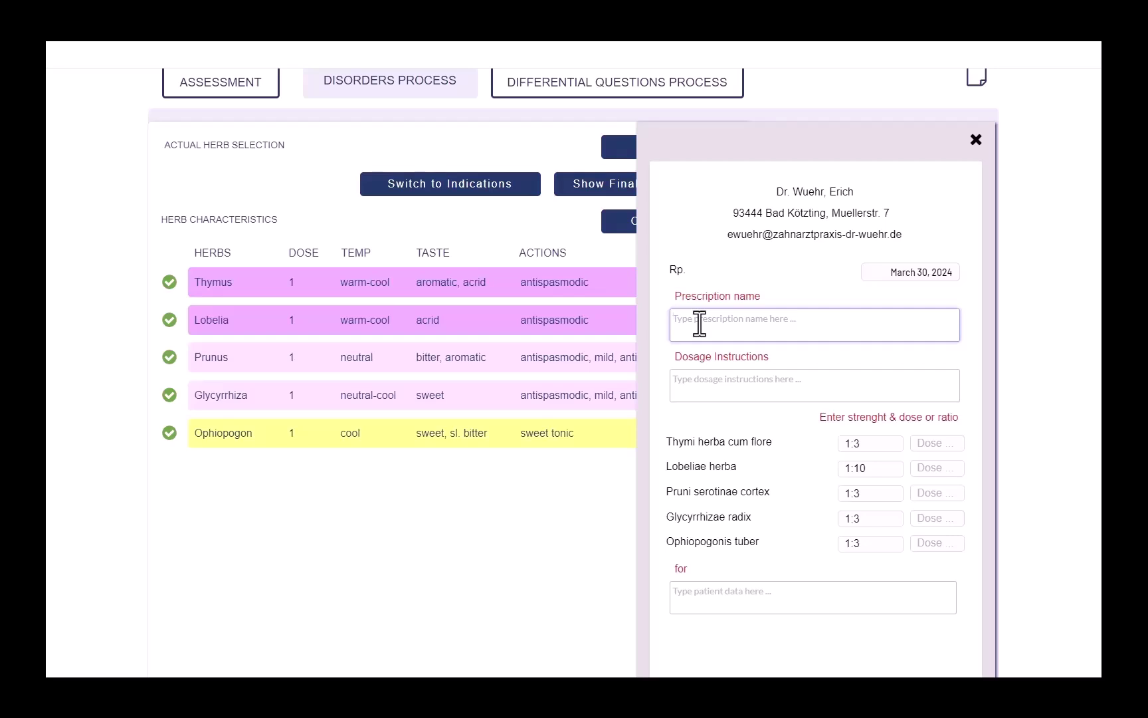
text(spasmodic cough, acute [date])
Enter the dosage instructions "200 ml bottle" and, on a second line, "5 ml in 25 ml water, 3 times a day"
click(691, 380)
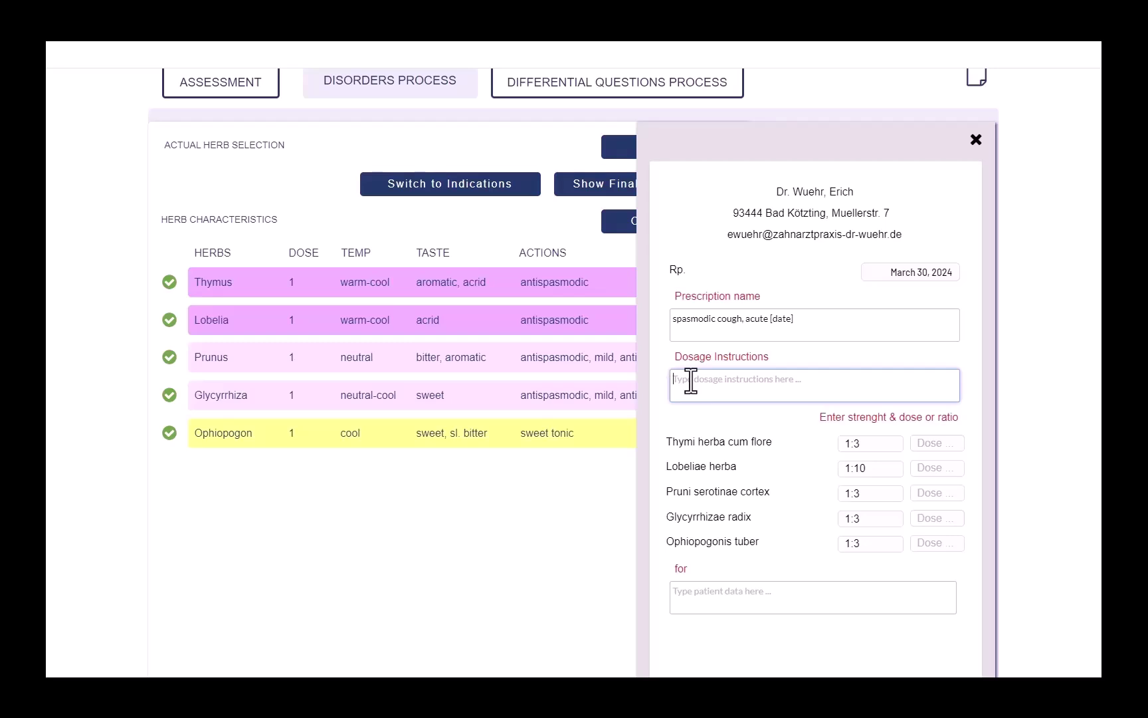
text(200 ml bottle)
key(Return)
text(5 ml in 25 ml water, 3 times )
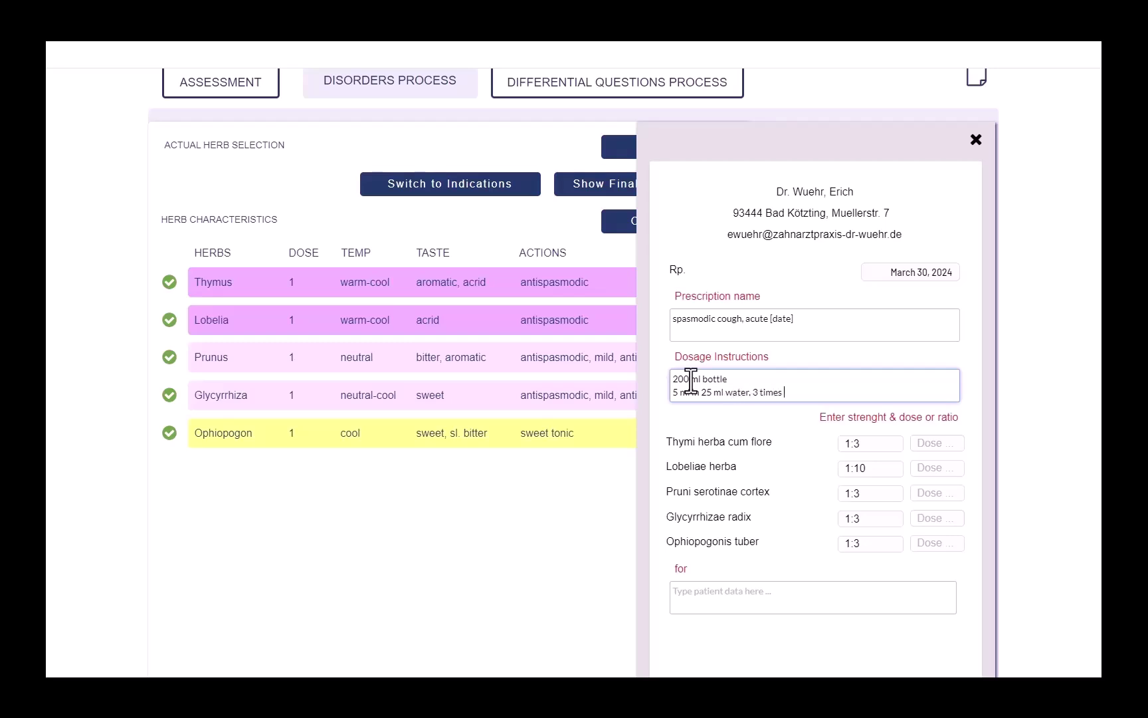
text(ada)
key(BackSpace)
text(day)
Set the dose of all five herbs in the prescription to 1
click(929, 444)
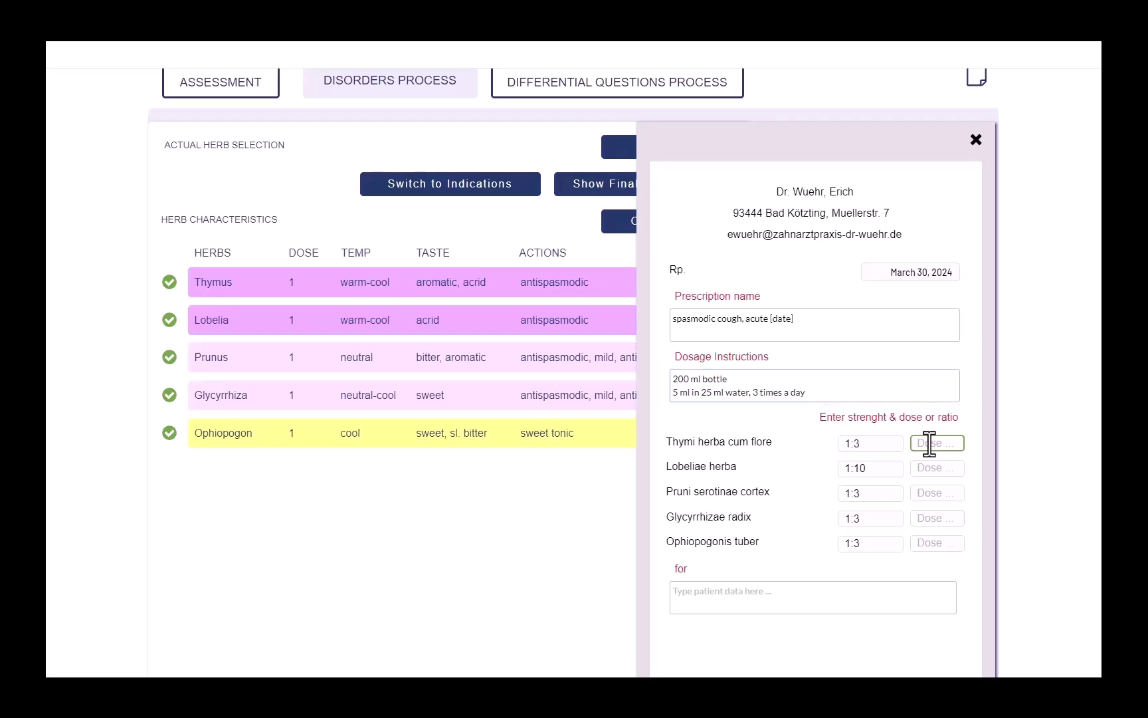
text(1)
click(921, 468)
text(1)
click(926, 493)
text(1)
click(928, 517)
text(1)
click(930, 540)
text(1)
Enter the placeholder "[name, address, eMail]" as the patient data of the prescription
click(702, 591)
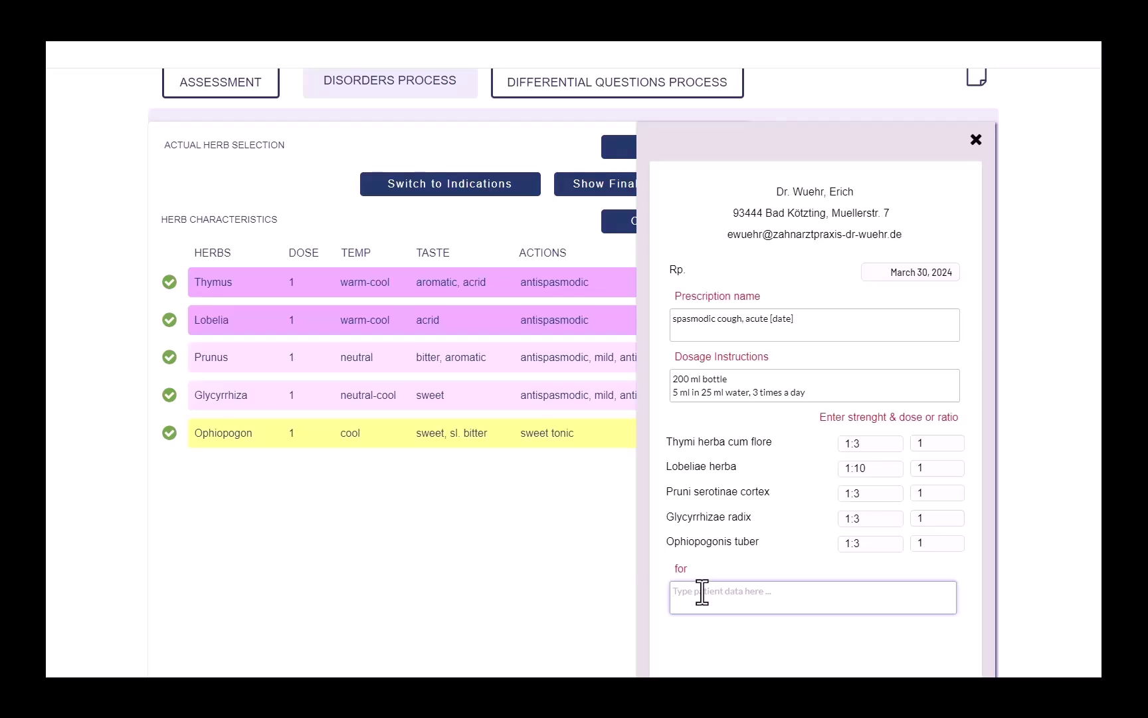
text([])
text(name)
text(, address,)
text( eMail)
Add the prescription comment "patient has also recurring respiratory infections, but we'll not treating these this tim"
scroll(702, 593, down, 2)
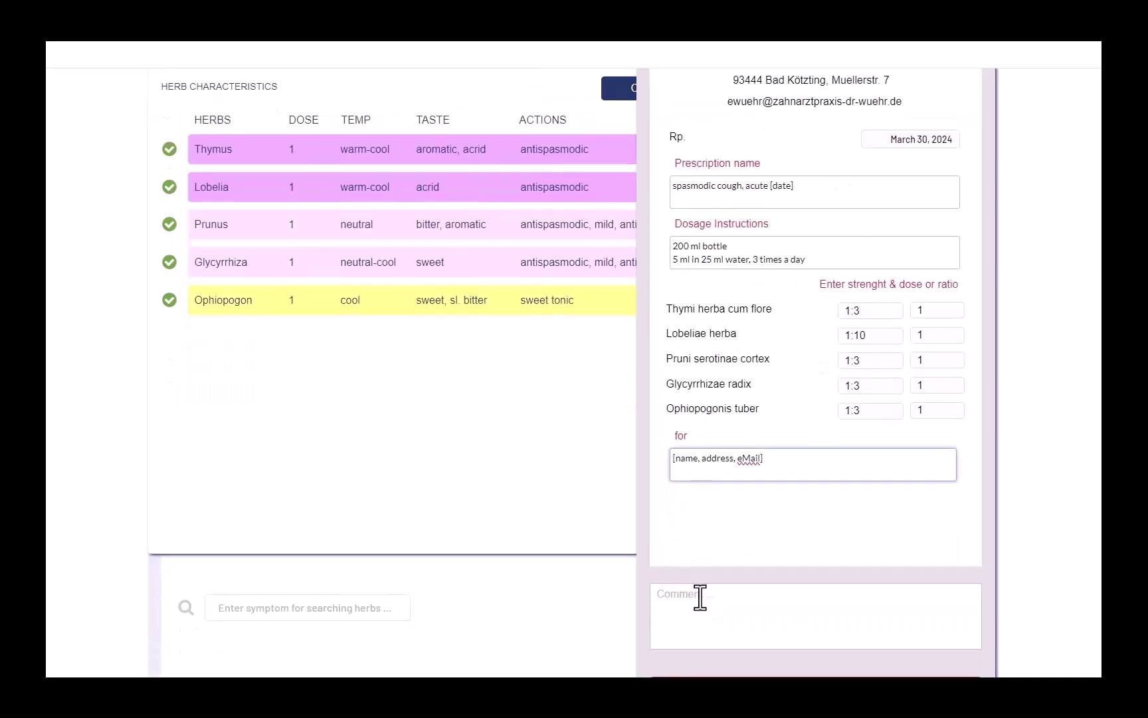
click(700, 597)
text(patie)
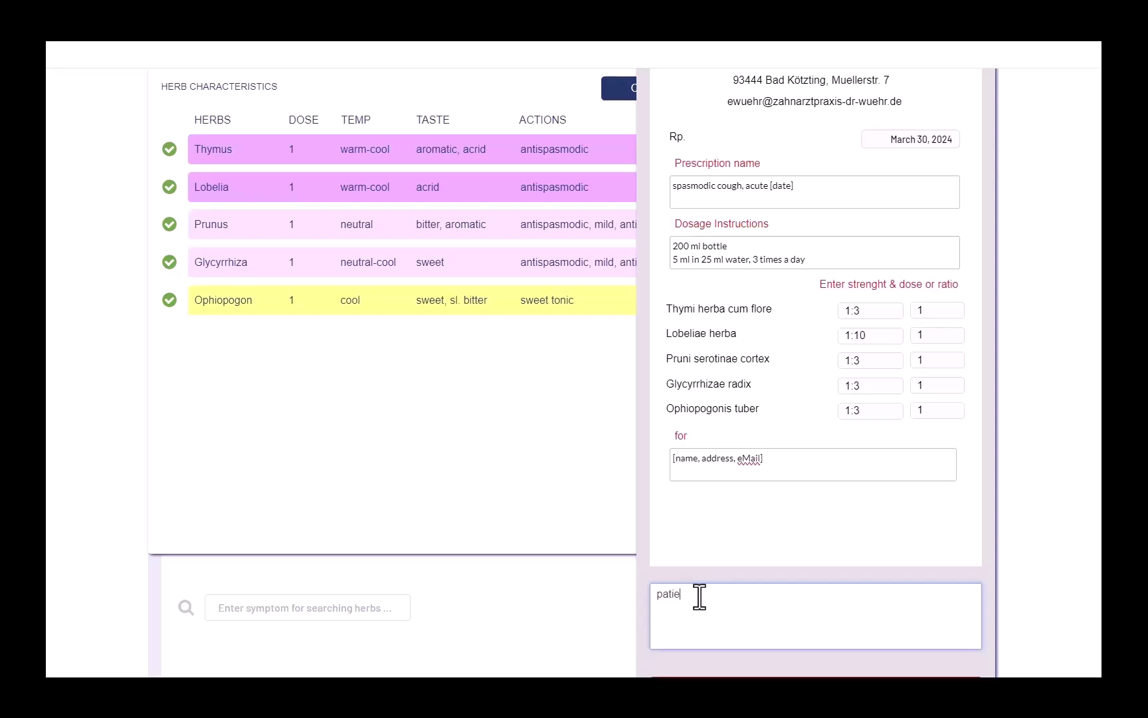
text(nt his also recurring respiratory infe)
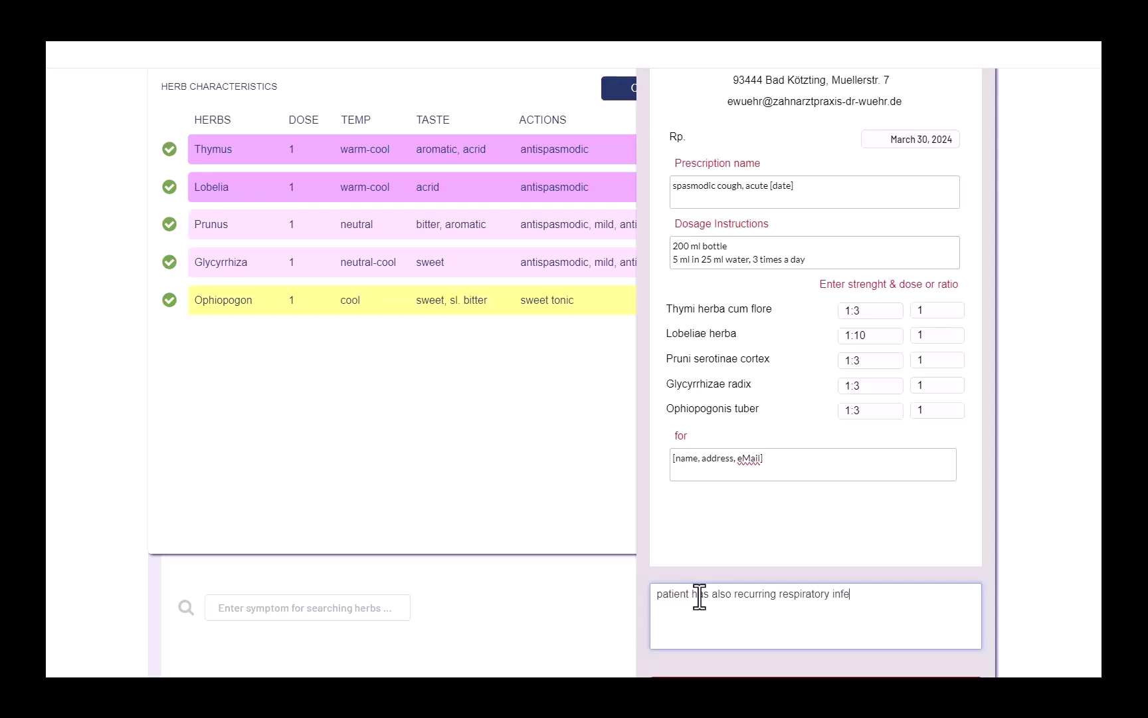
text(ctions, but we'll not treating thes)
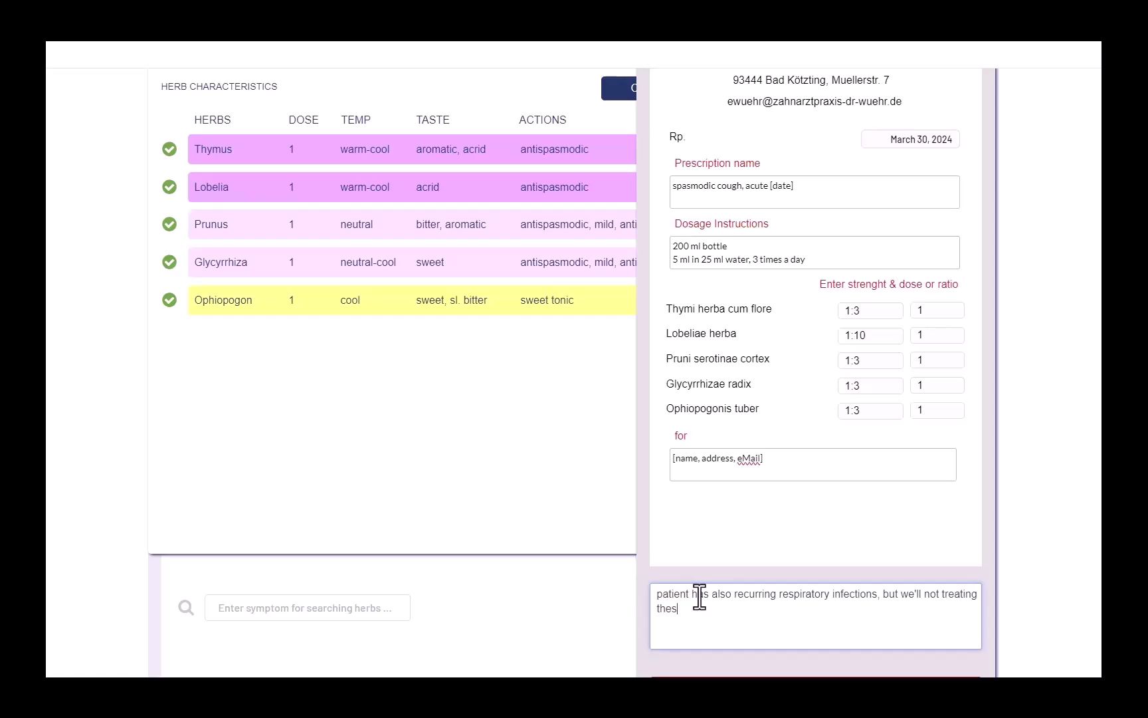
text(e this tim)
Save the completed spasmodic cough prescription together with its comment
scroll(701, 596, down, 1)
scroll(701, 596, down, 1)
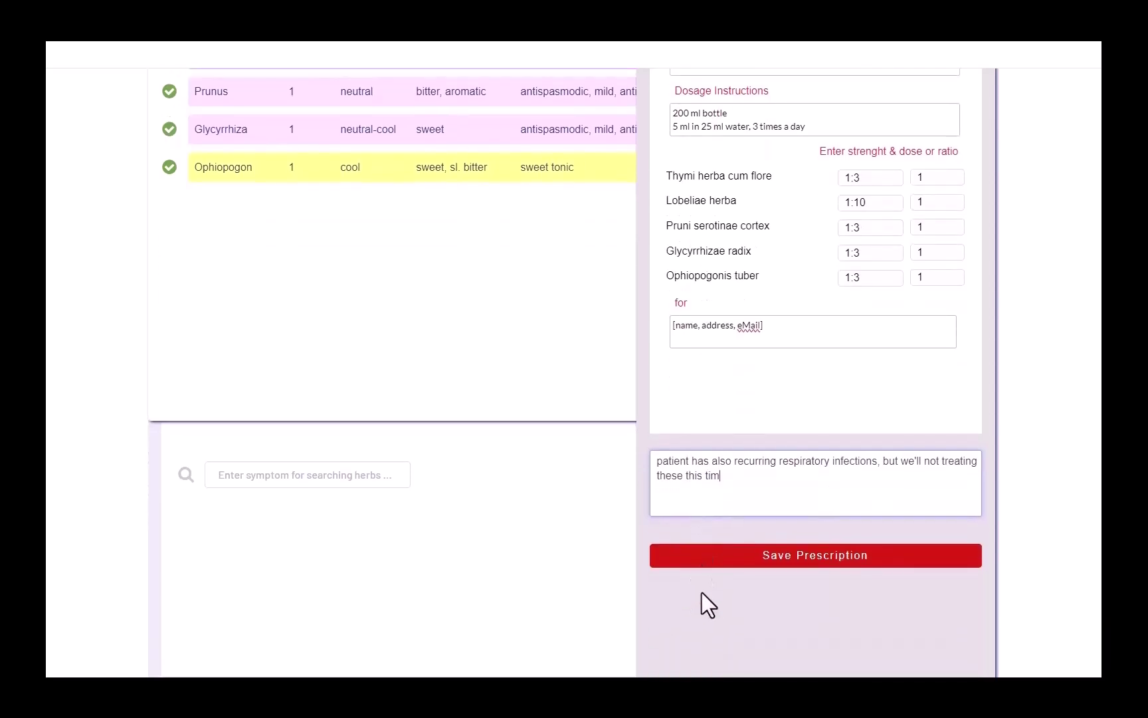
click(716, 555)
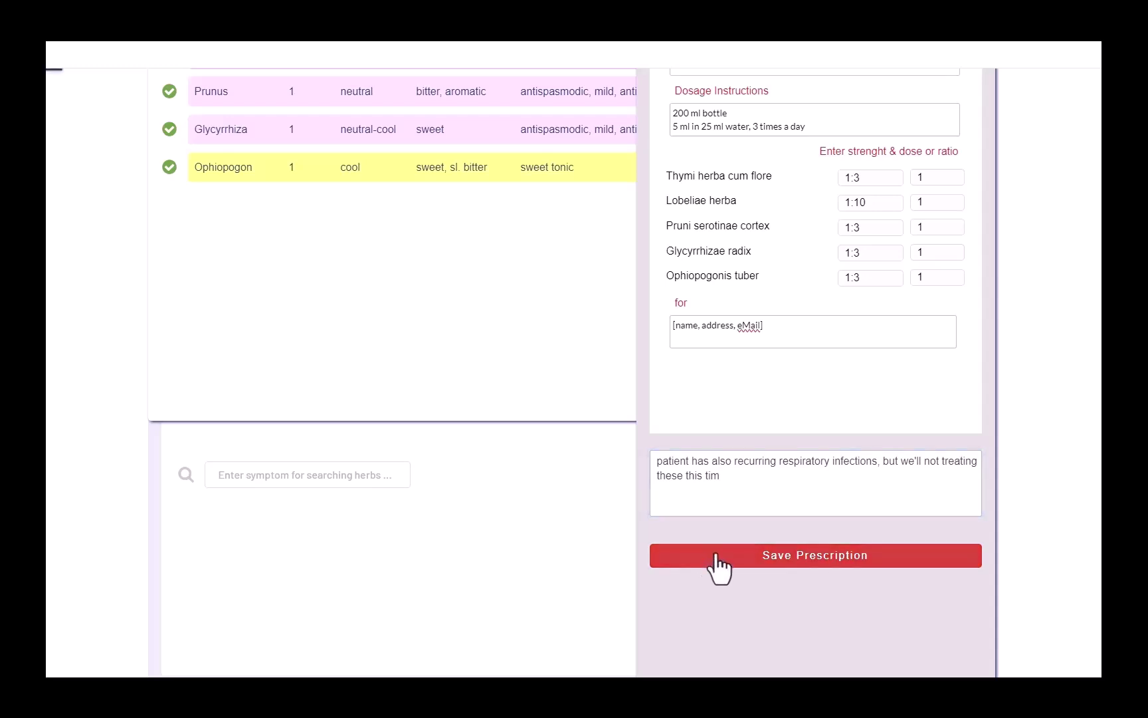
Send the saved prescription as an eMail, confirming that the precautions and contraindications of each prescribed herb have been observed
scroll(716, 555, down, 1)
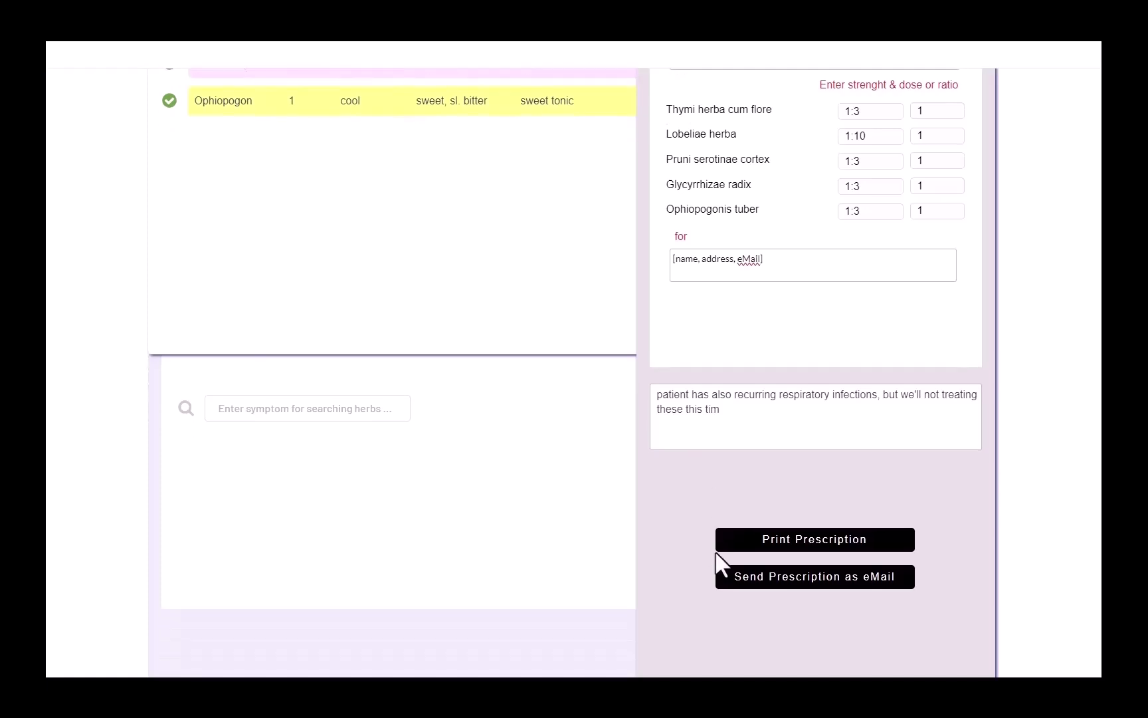
click(764, 576)
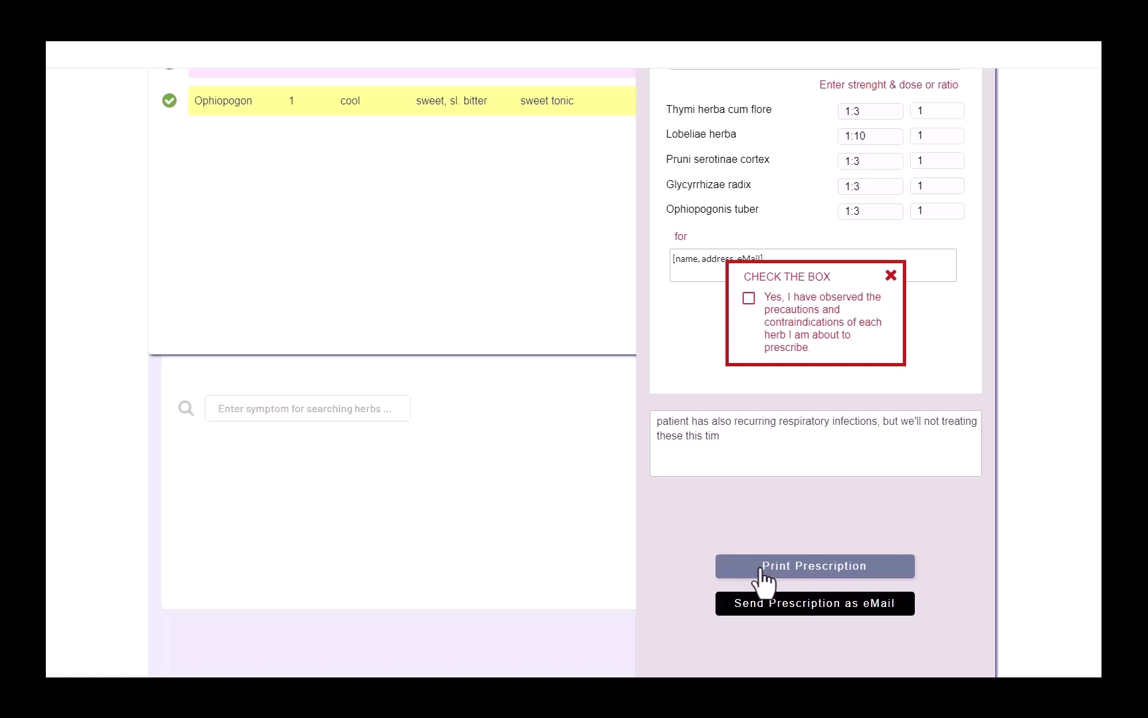
click(749, 298)
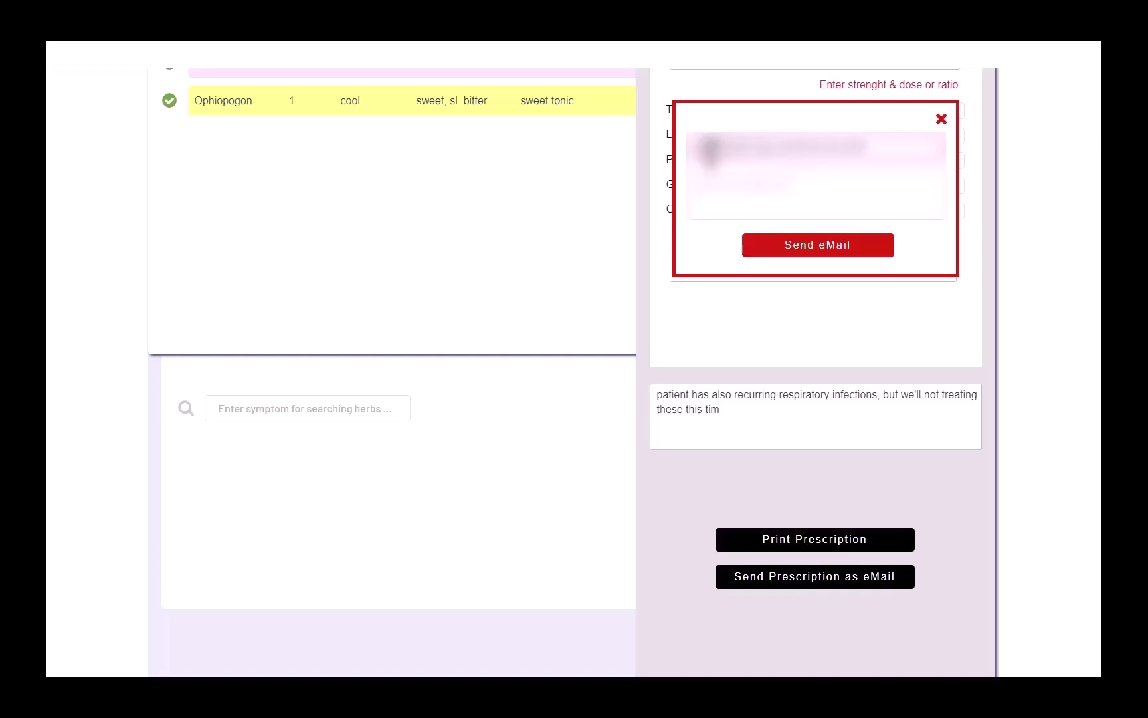
click(801, 246)
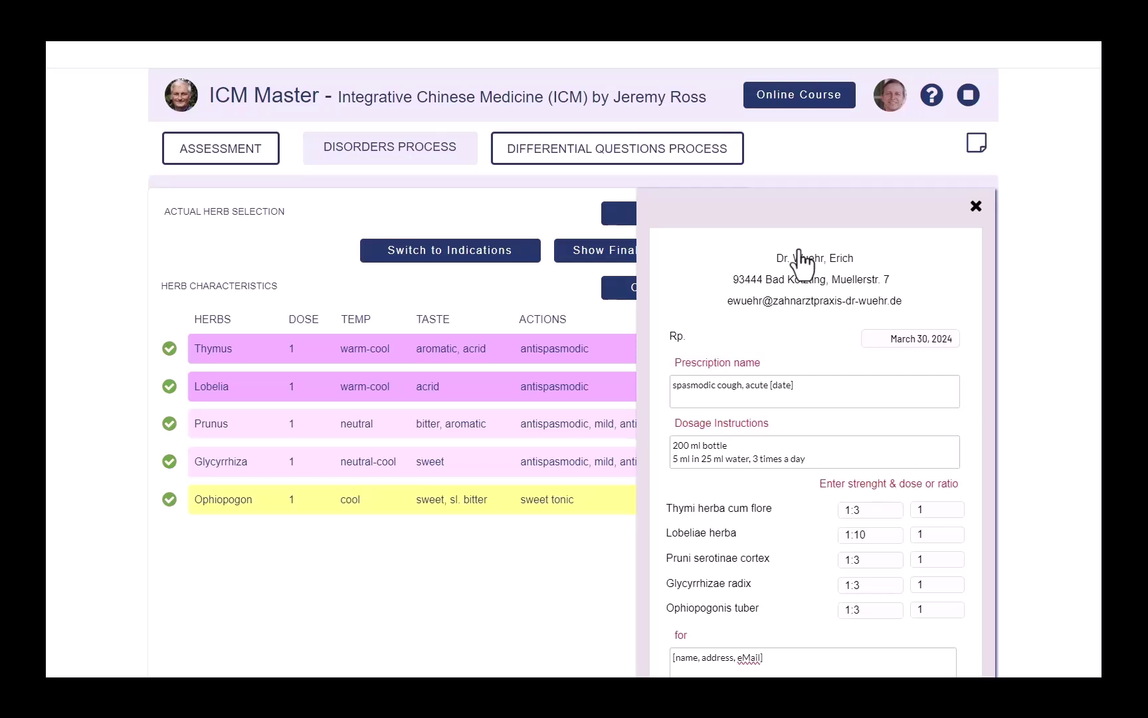
scroll(796, 303, down, 7)
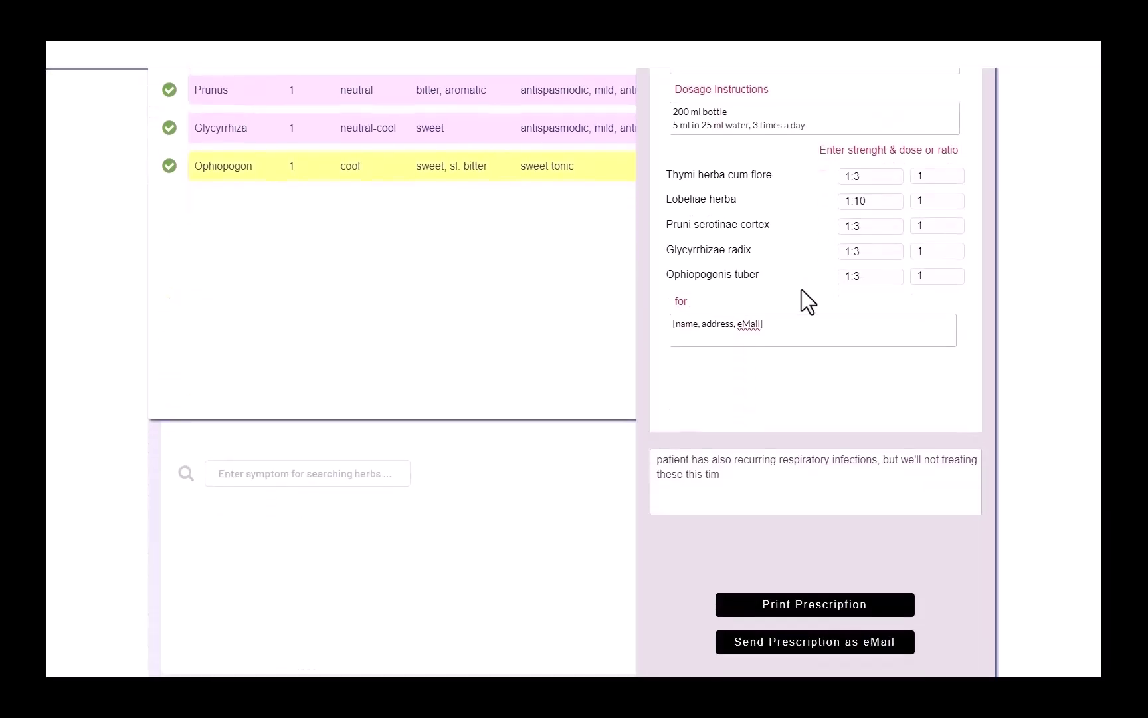